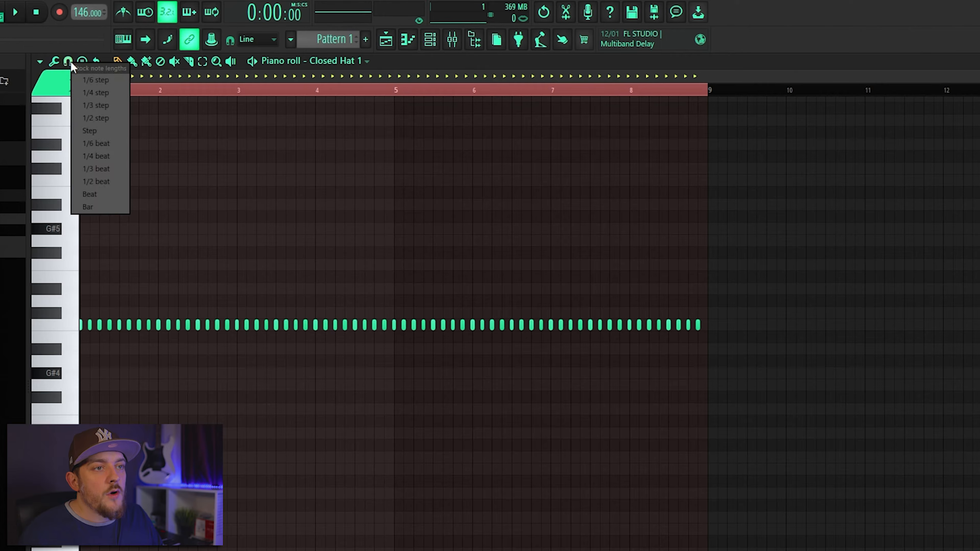
# - Set the piano roll snap to 1/3 step and chop the long Closed Hat C5 note just before bar 4
pyautogui.click(98, 102)
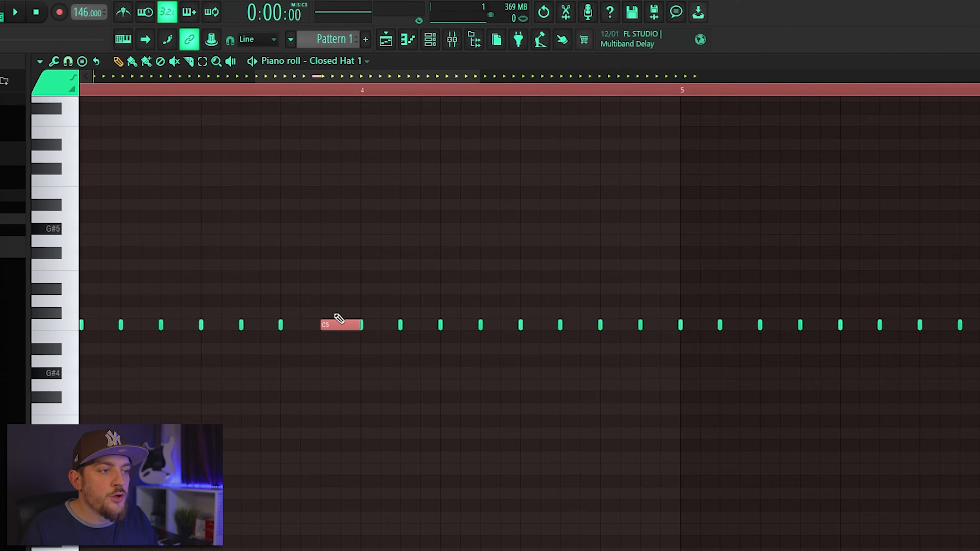
pyautogui.hotkey('alt', 'u')
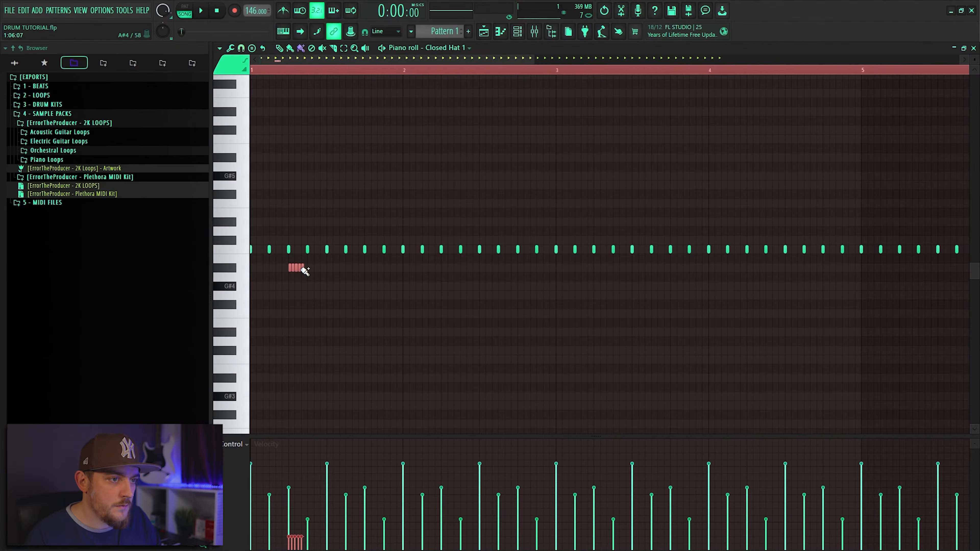
# - Play the pattern and add Open Hat notes on C5 just before bar 3 and on A4 just before bar 5
pyautogui.press('space')
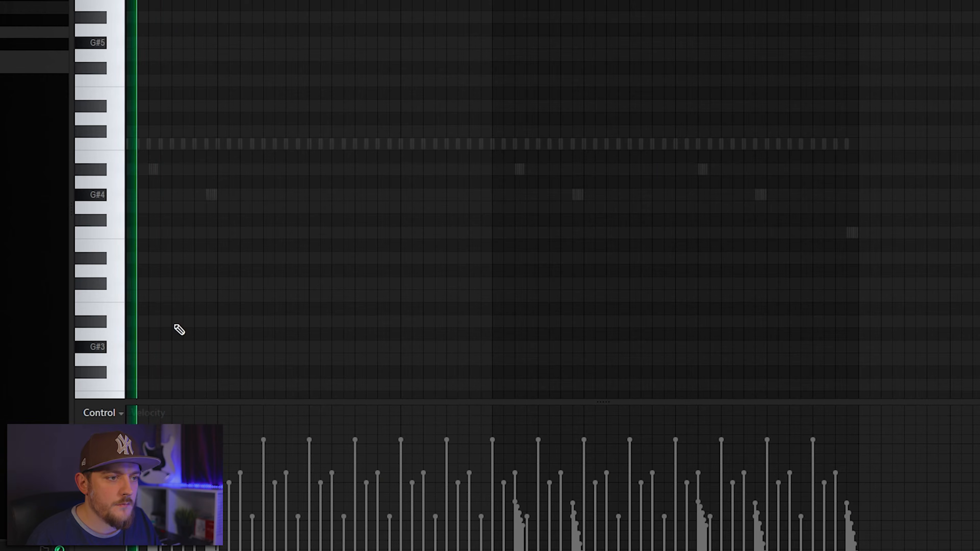
pyautogui.click(286, 144)
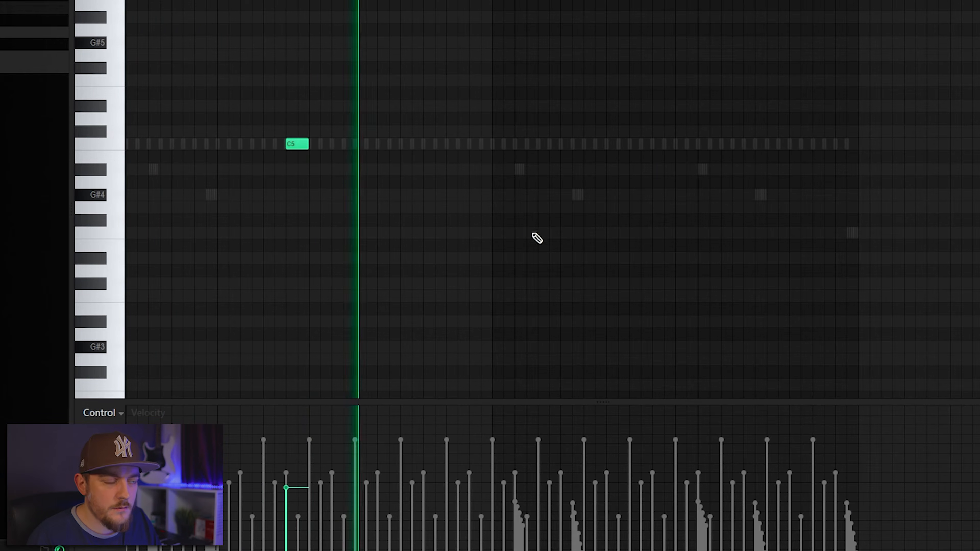
pyautogui.click(469, 183)
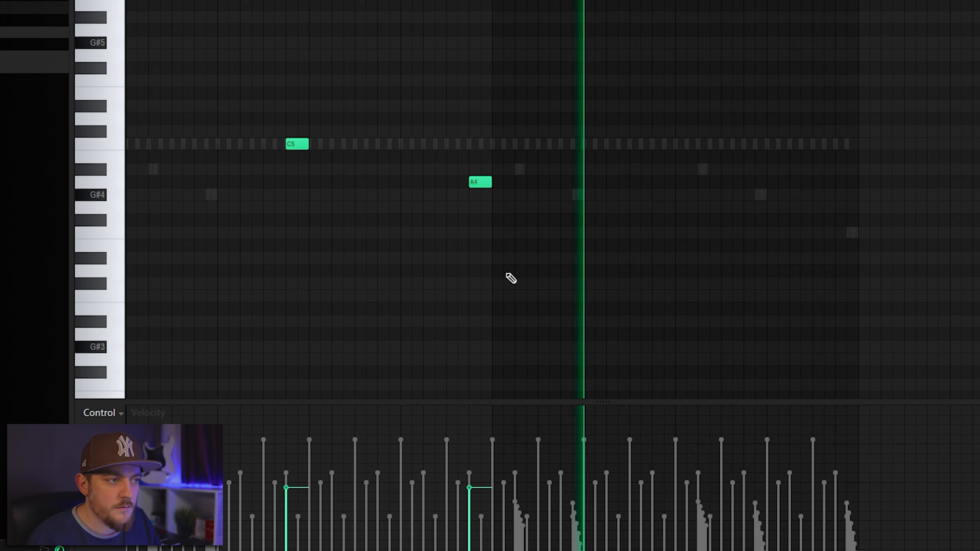
pyautogui.scroll(-5, 479, 178)
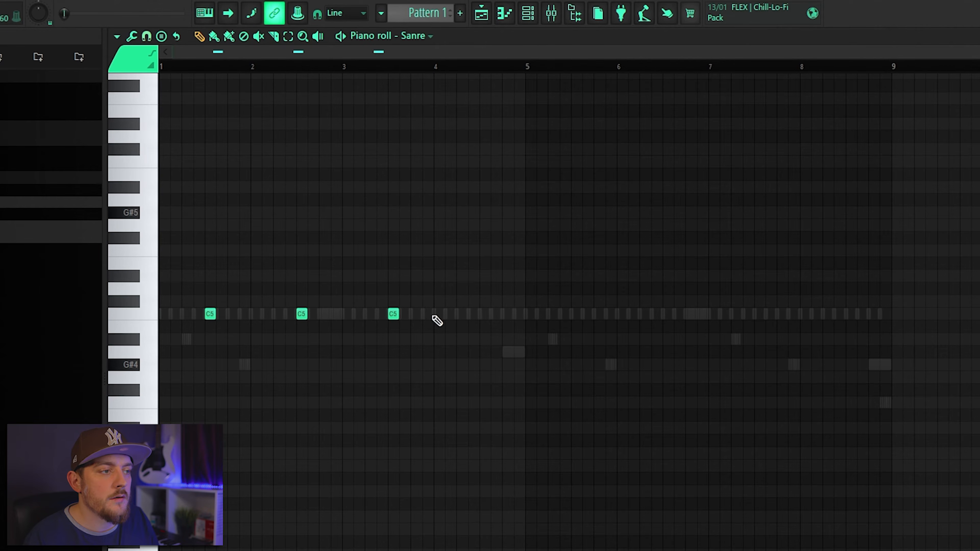
# - Place short Perc 1 hits on C5 in the first half of bar 1 and at the end of bar 2, auditioning them with playback
pyautogui.press('space')
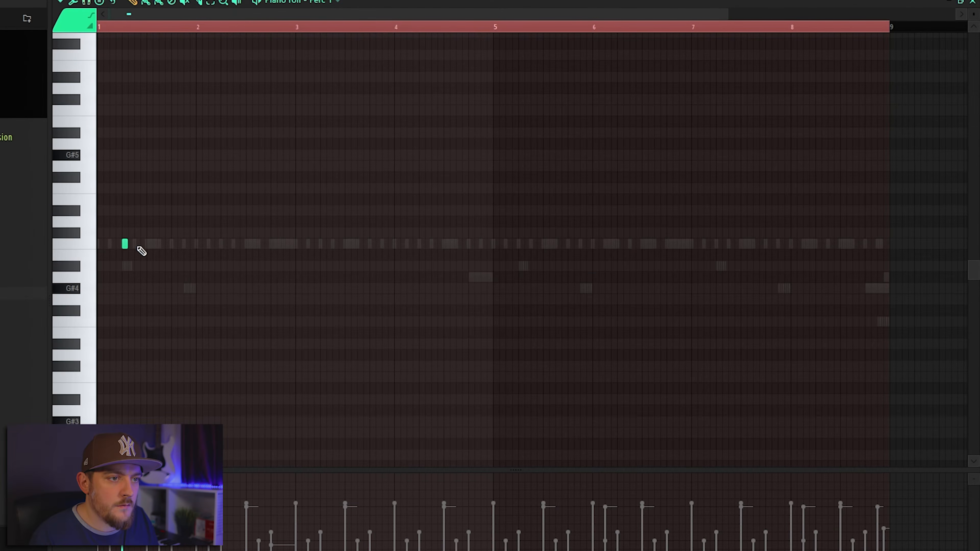
pyautogui.press('space')
pyautogui.click(118, 244)
pyautogui.press('space')
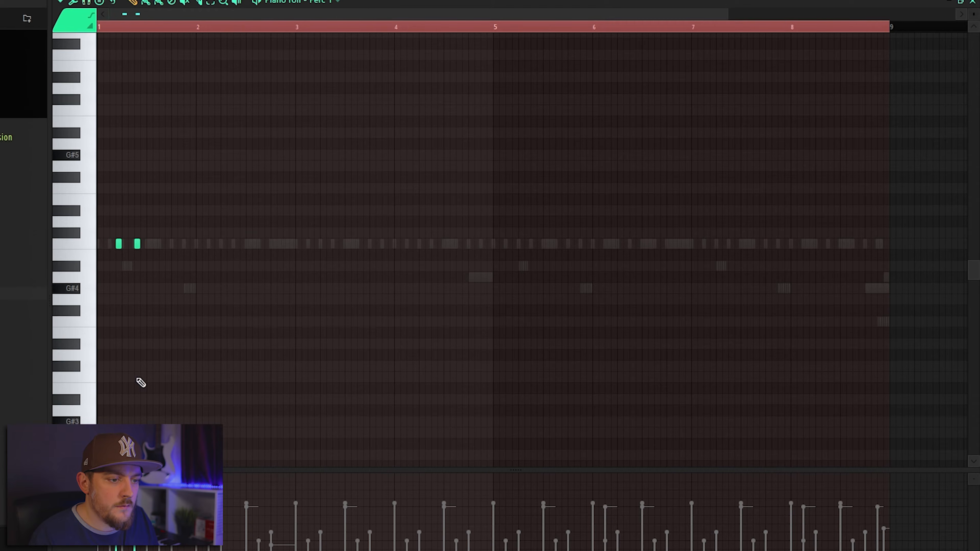
pyautogui.press('space')
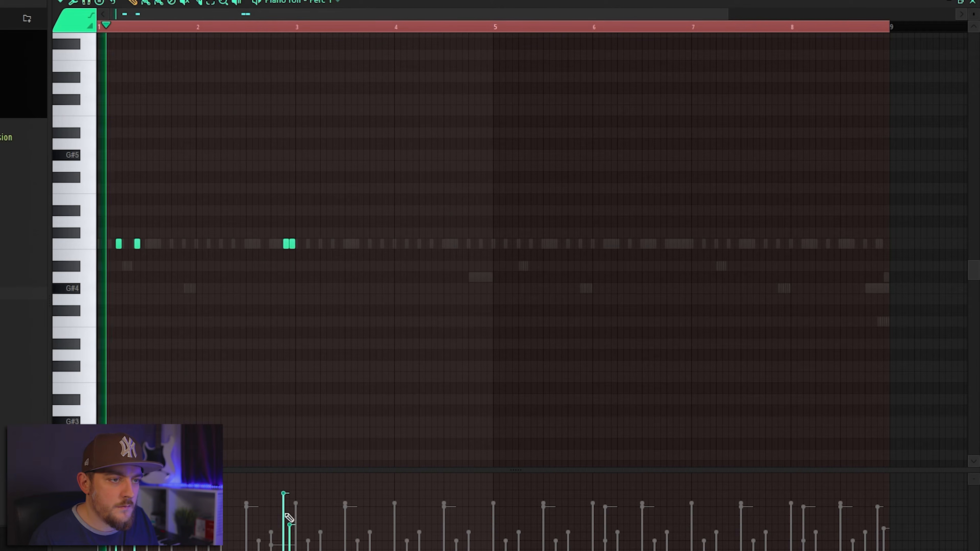
# - Duplicate all the Perc 1 hits from bars 1–2 into bars 5–6
pyautogui.hotkey('ctrl', 'a')
pyautogui.moveTo(119, 244); pyautogui.dragTo(519, 268)
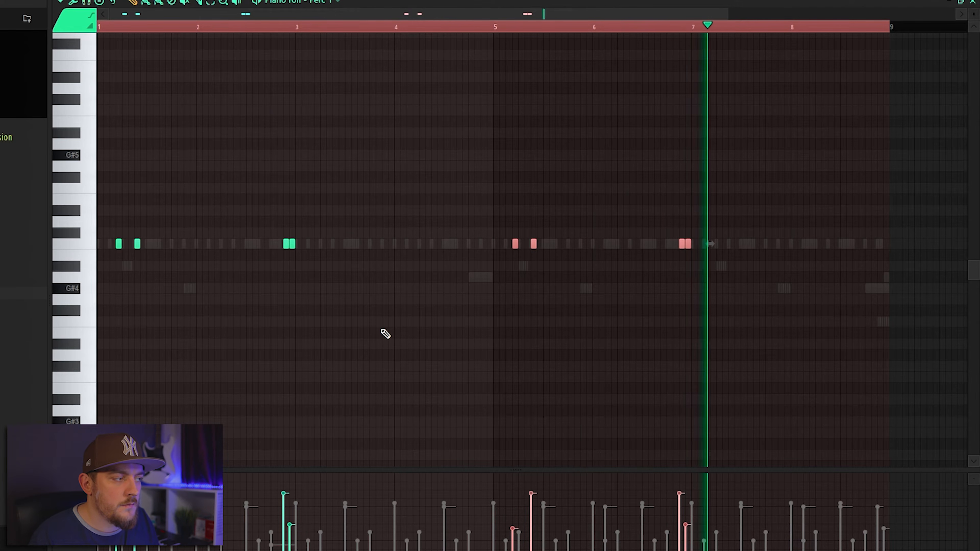
pyautogui.moveTo(639, 266); pyautogui.dragTo(838, 253)
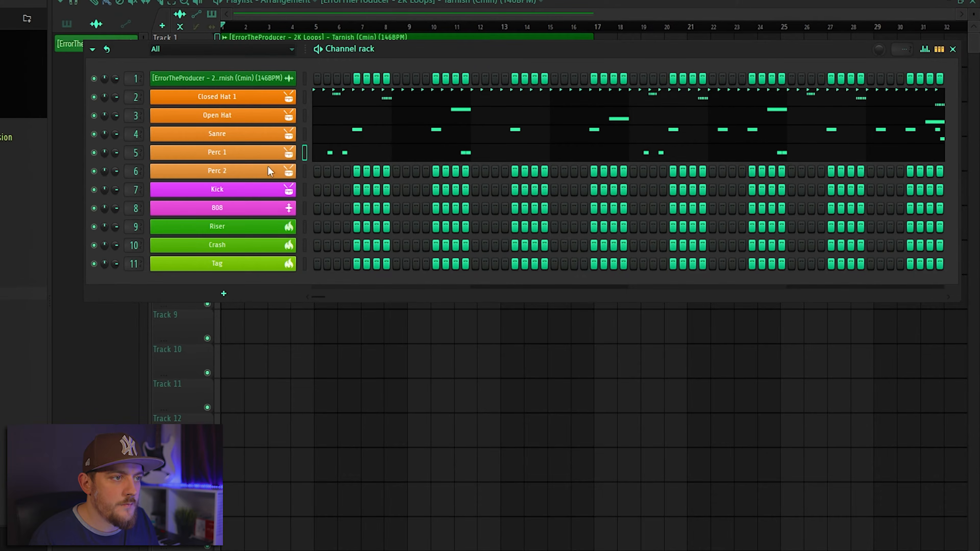
# - In the Perc 2 piano roll, duplicate the two C5 hits into bars 3–4, and copy the resulting four-bar pattern into bars 5–8
pyautogui.rightClick(269, 167)
pyautogui.click(309, 171)
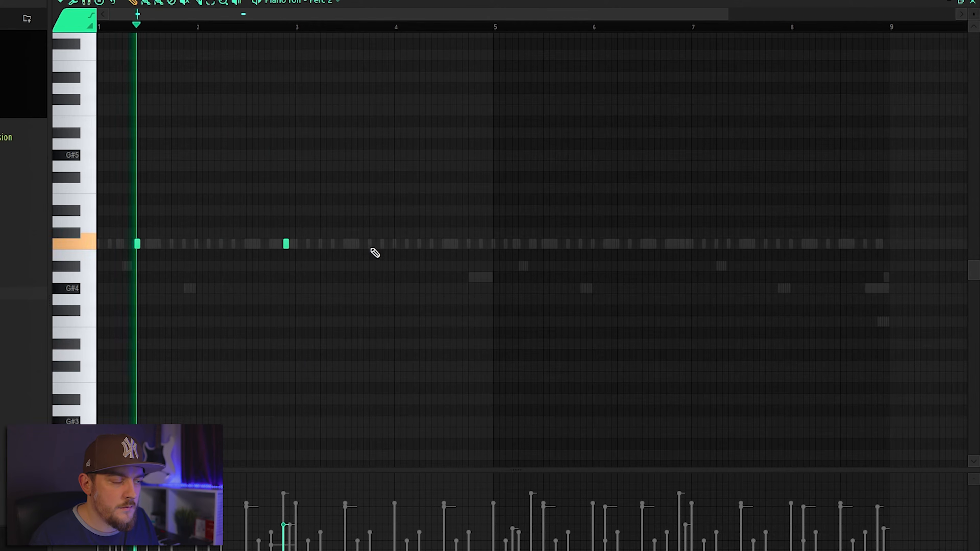
pyautogui.hotkey('ctrl', 'a')
pyautogui.moveTo(138, 243)
pyautogui.mouseDown()
pyautogui.moveTo(375, 259)
pyautogui.moveTo(337, 258)
pyautogui.mouseUp()
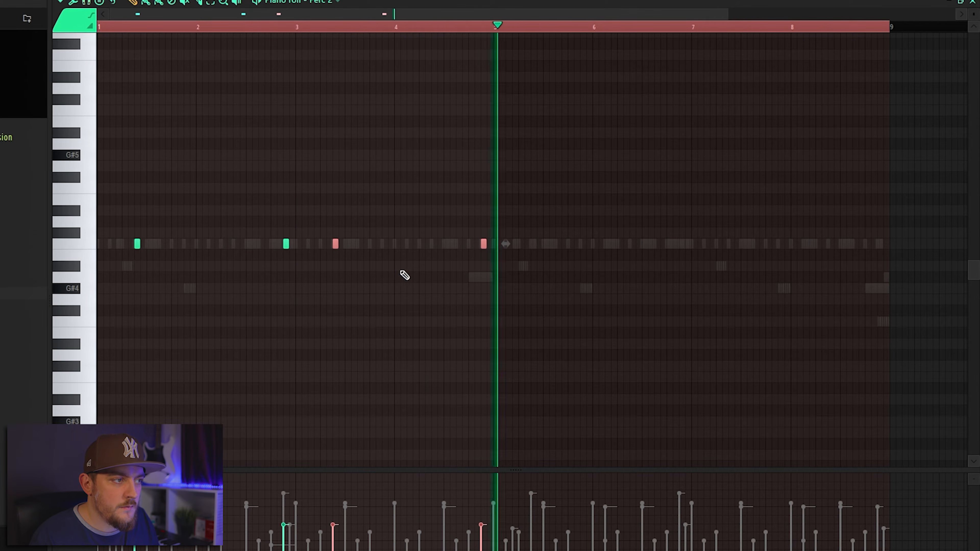
pyautogui.hotkey('ctrl', 'a')
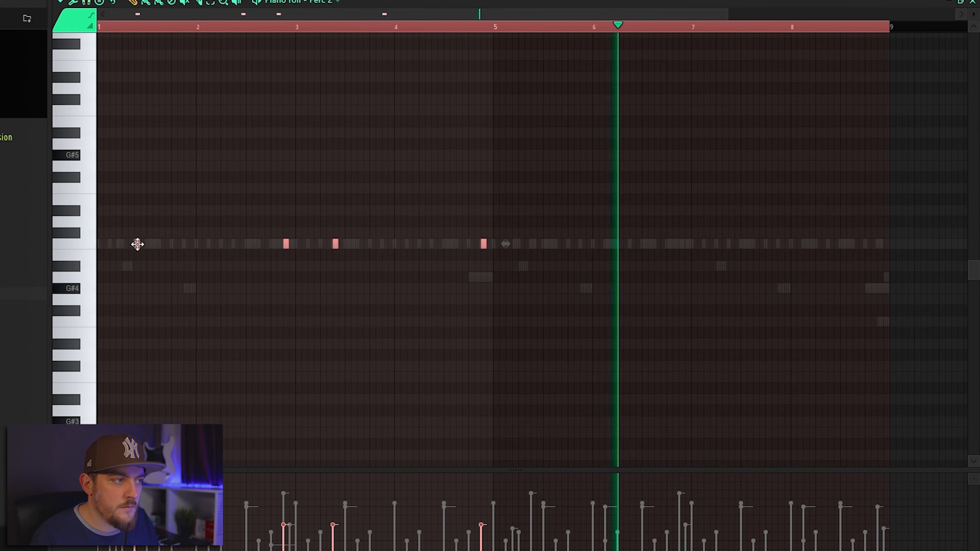
pyautogui.moveTo(137, 246); pyautogui.dragTo(533, 270)
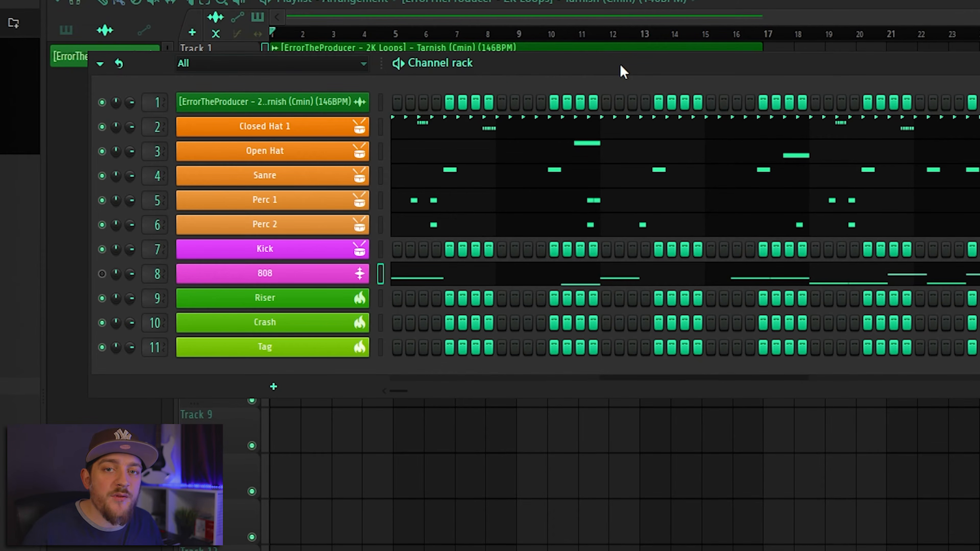
# - Copy the 808 channel's notes and paste them into the Kick channel
pyautogui.rightClick(318, 280)
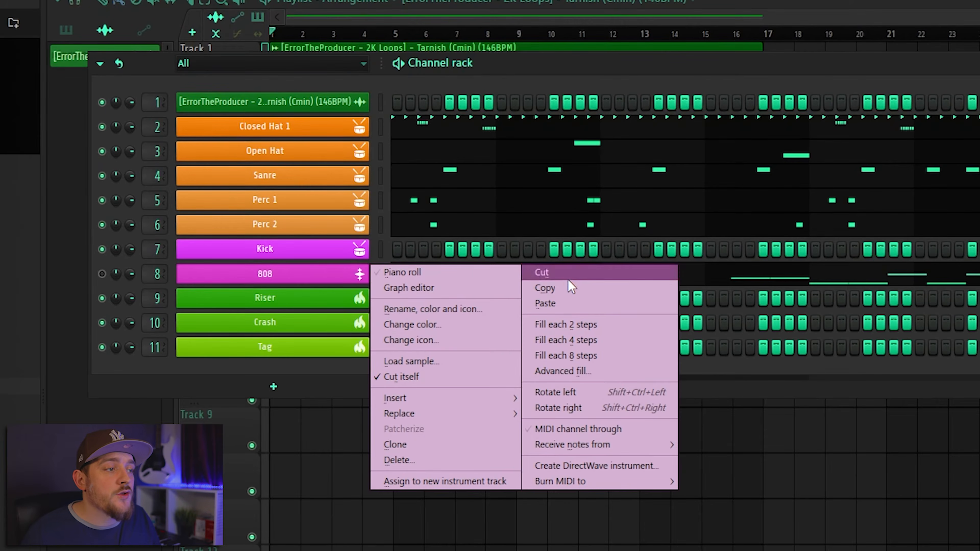
pyautogui.click(572, 288)
pyautogui.rightClick(342, 257)
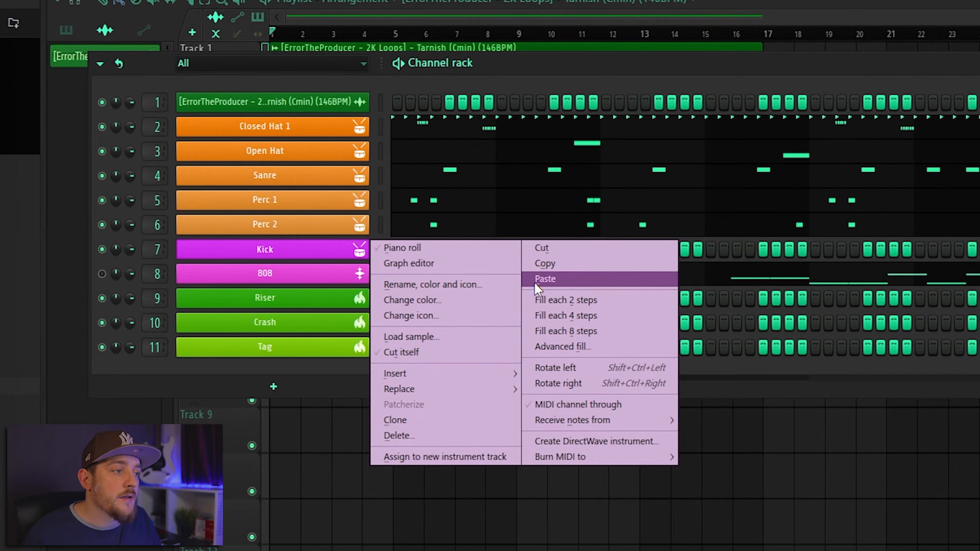
pyautogui.click(544, 278)
# - Limit all the Kick notes to the single key C5 with the limiter/transposer
pyautogui.hotkey('ctrl', 'a')
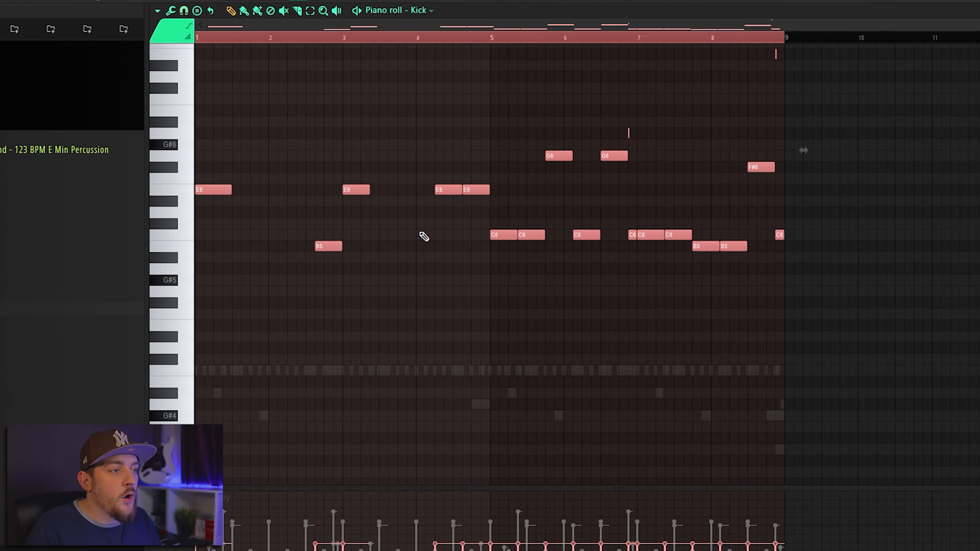
pyautogui.hotkey('alt', 'k')
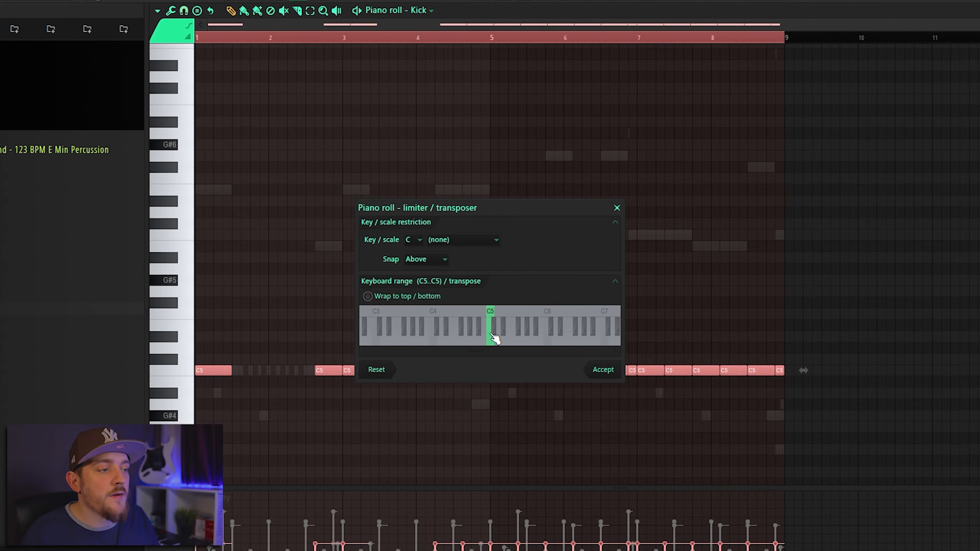
pyautogui.click(603, 371)
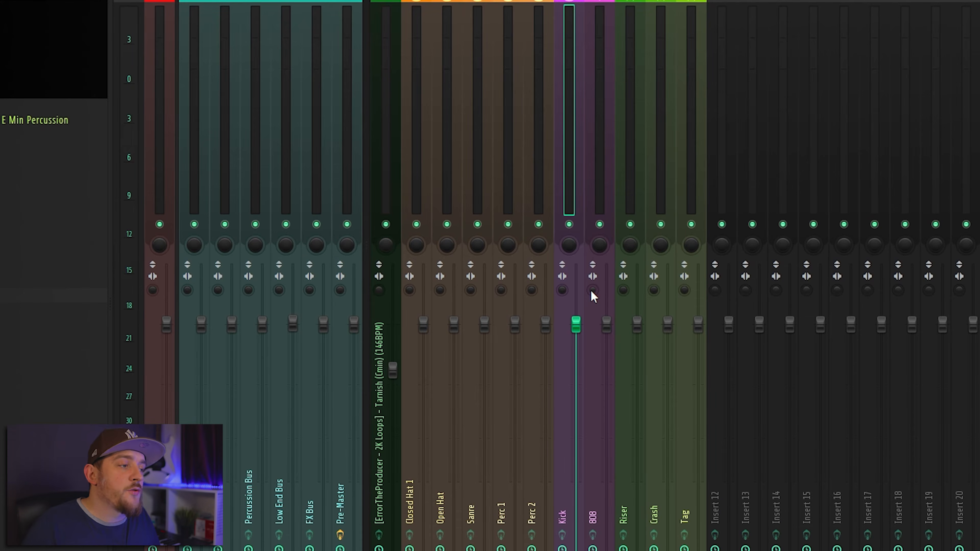
# - Merge the stereo separation of the 808 and Kick mixer tracks to mono and raise the Kick's volume fader
pyautogui.click(592, 294)
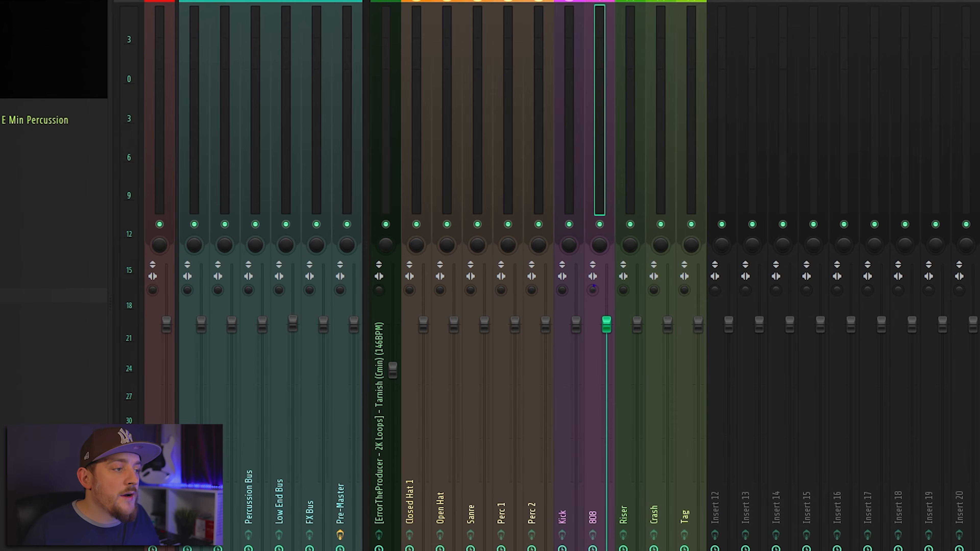
pyautogui.click(564, 293)
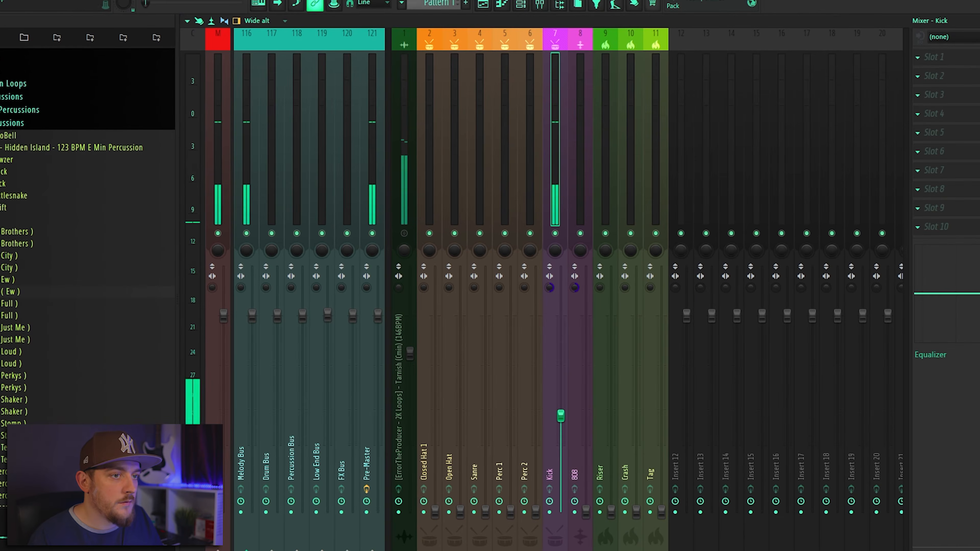
pyautogui.moveTo(561, 416); pyautogui.dragTo(561, 394)
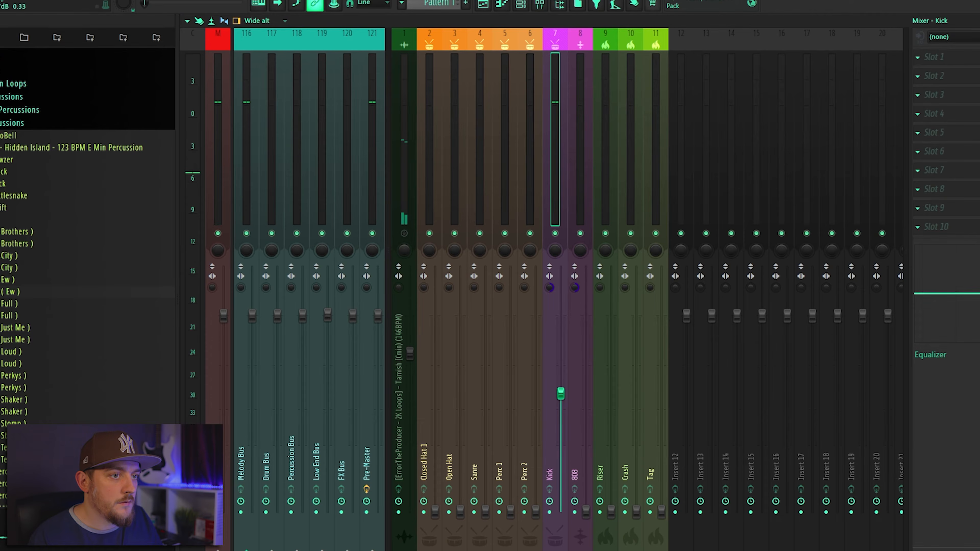
pyautogui.moveTo(561, 394); pyautogui.dragTo(562, 384)
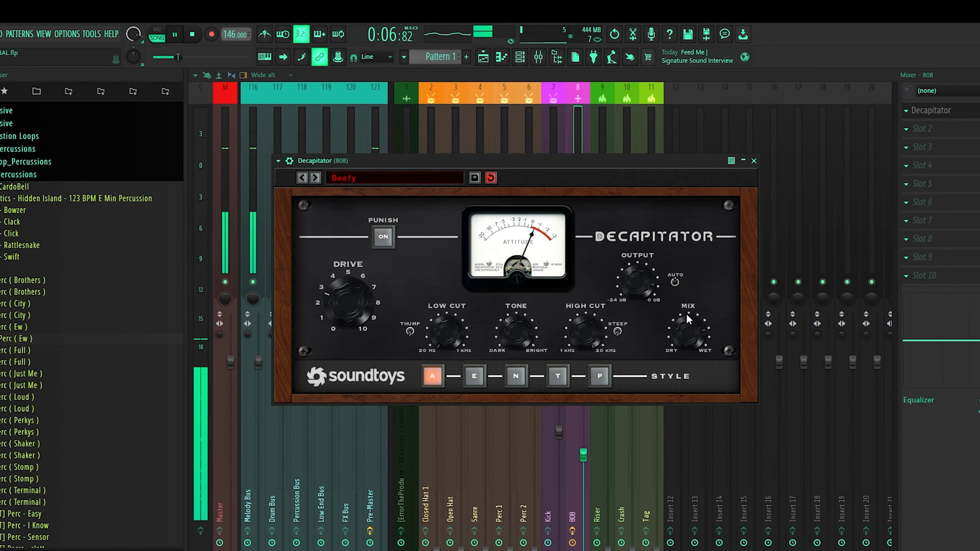
# - Lower the mix of Decapitator on the 808 and raise the 808's mixer fader to about -4.6 dB during playback
pyautogui.moveTo(686, 313); pyautogui.dragTo(688, 330)
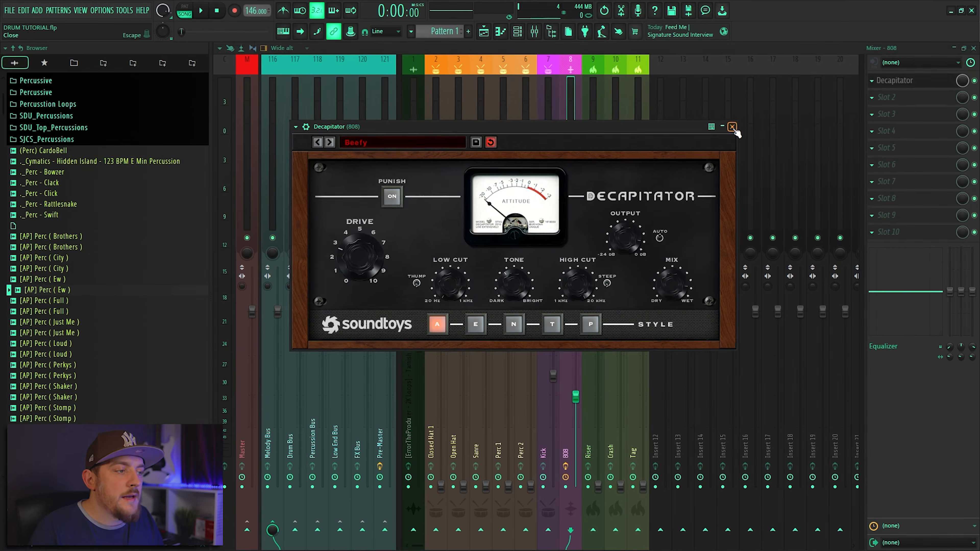
pyautogui.click(754, 160)
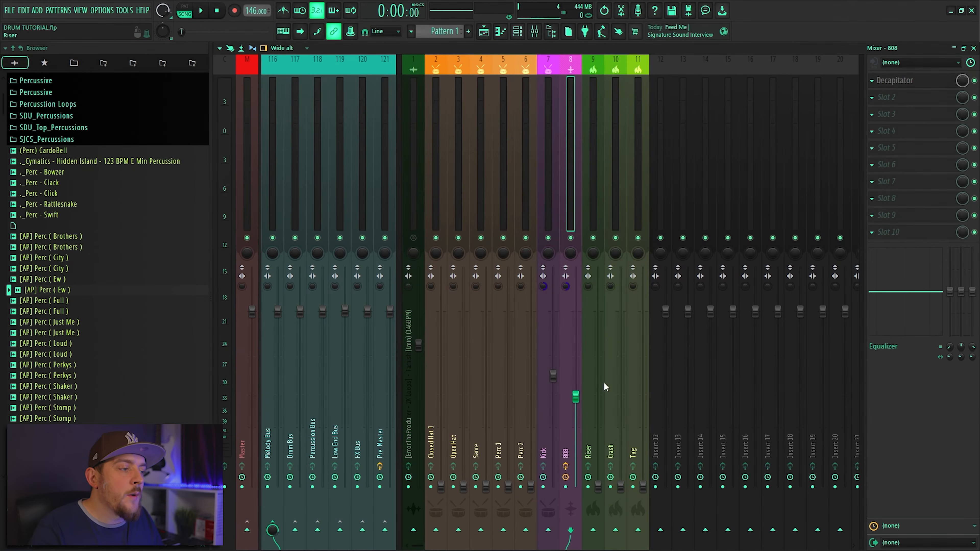
pyautogui.press('space')
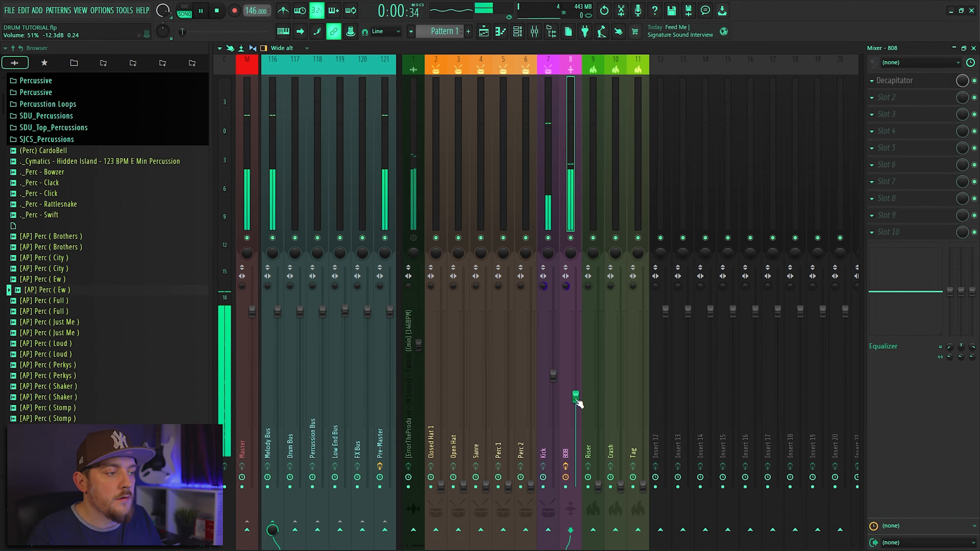
pyautogui.moveTo(579, 404); pyautogui.dragTo(578, 351)
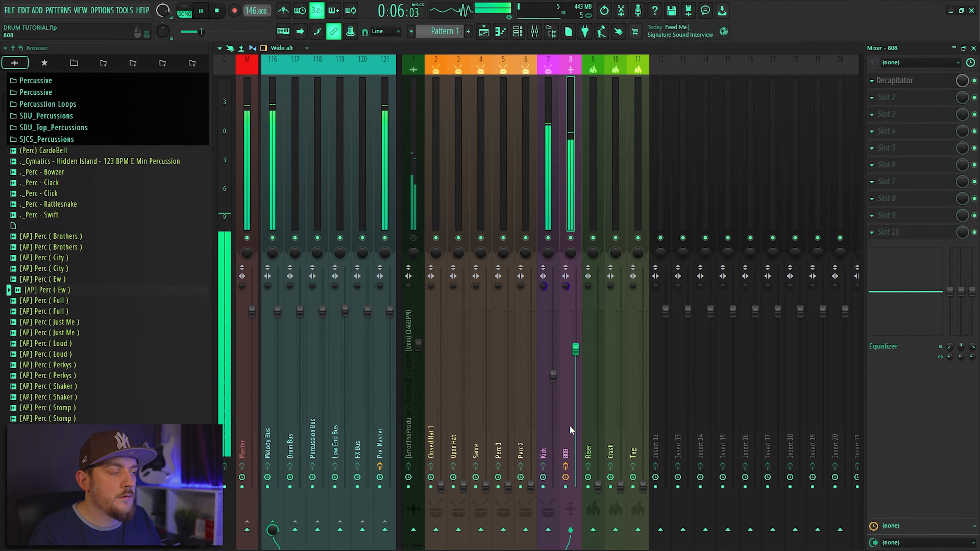
pyautogui.moveTo(578, 352); pyautogui.dragTo(579, 348)
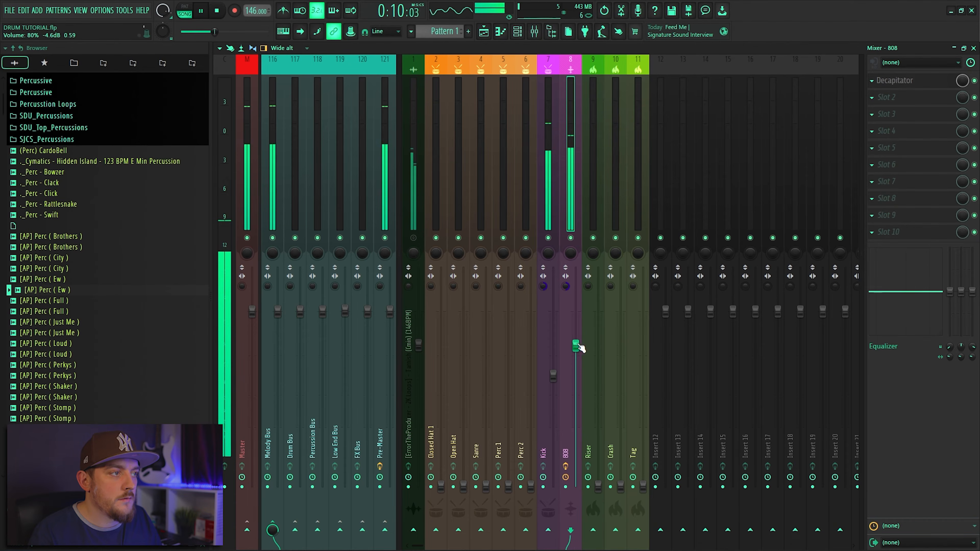
pyautogui.moveTo(578, 352); pyautogui.dragTo(580, 348)
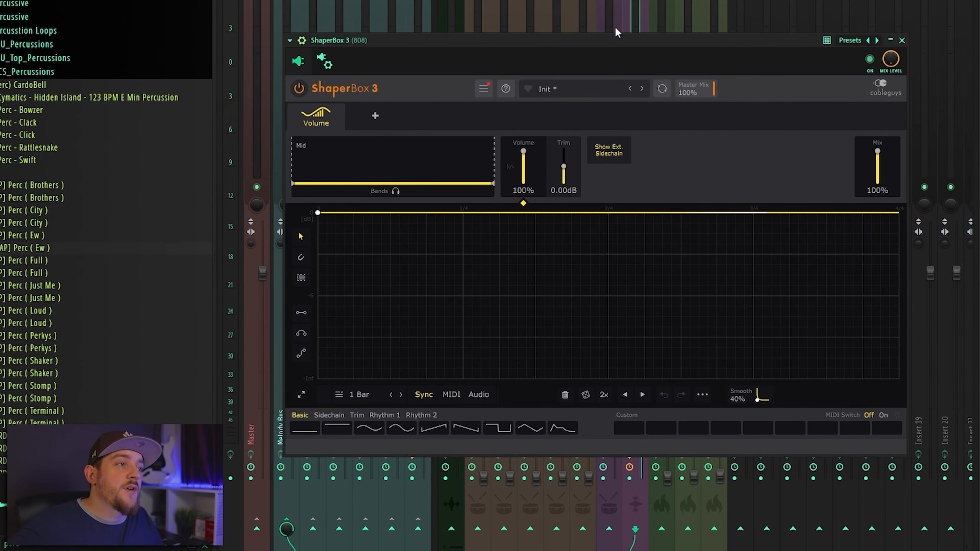
# - Sidechain the Kick mixer track to the 808 track
pyautogui.click(610, 19)
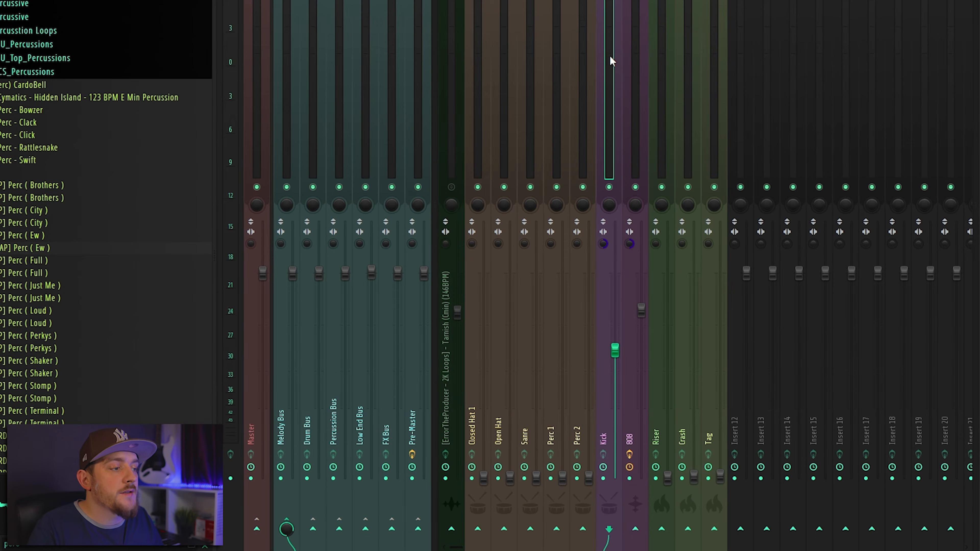
pyautogui.rightClick(638, 529)
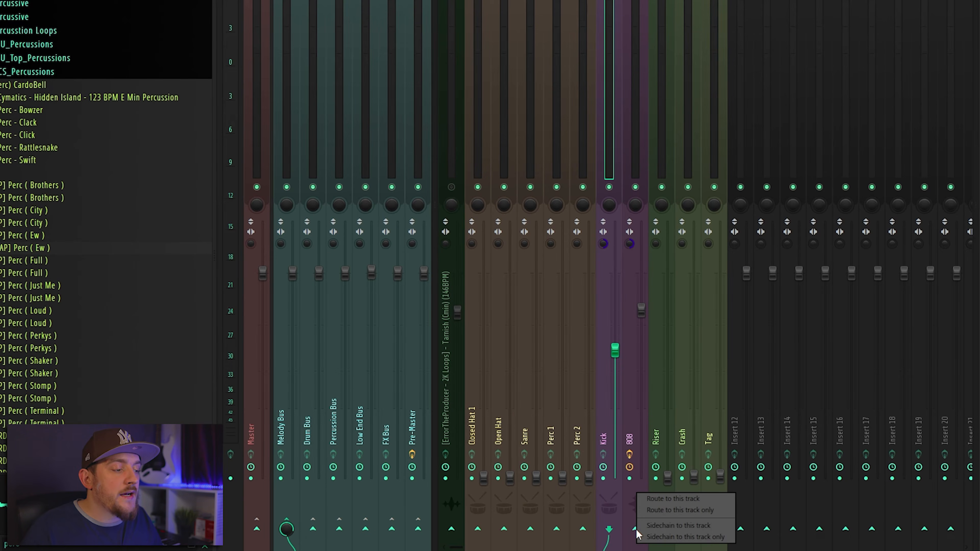
pyautogui.click(670, 527)
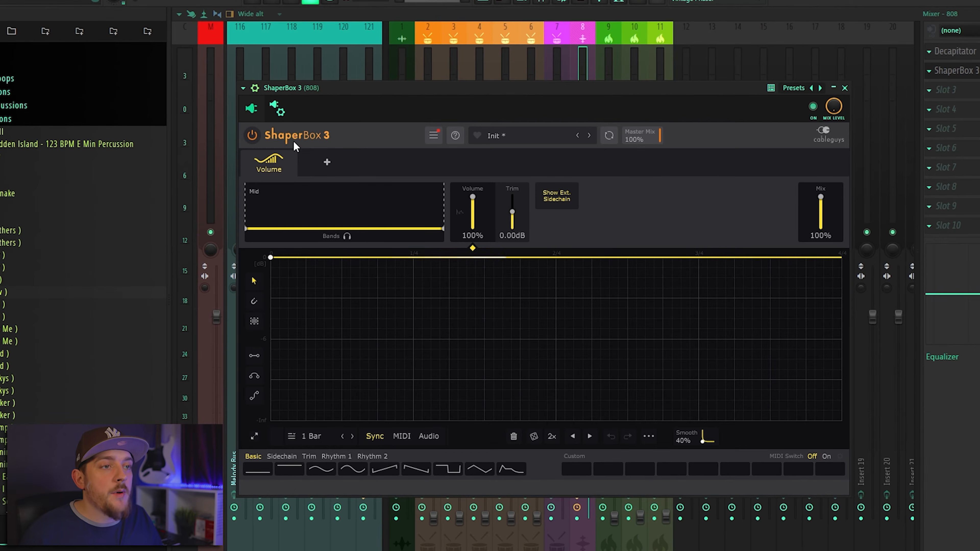
# - In the processing connections of ShaperBox 3 on the 808, assign Kick as the sidechain input
pyautogui.click(279, 109)
pyautogui.click(292, 134)
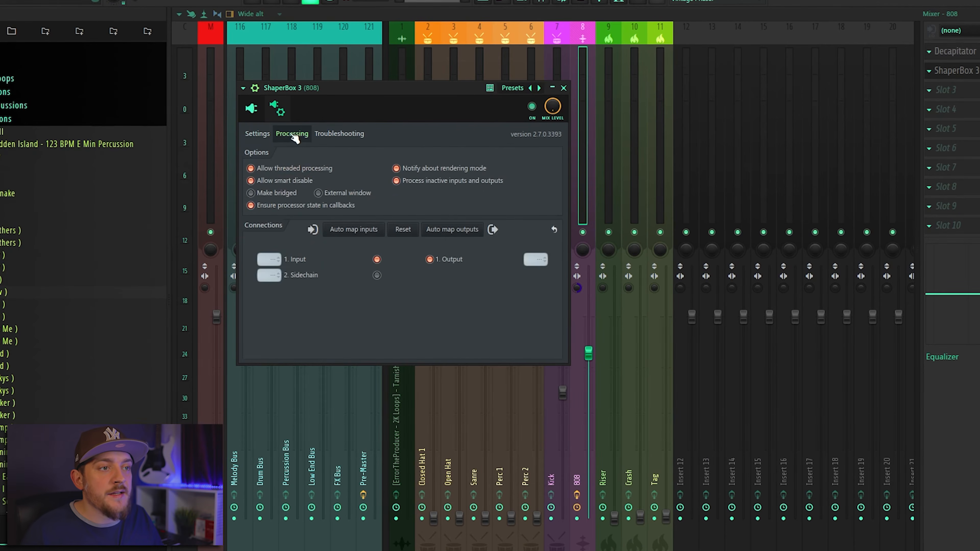
pyautogui.click(269, 276)
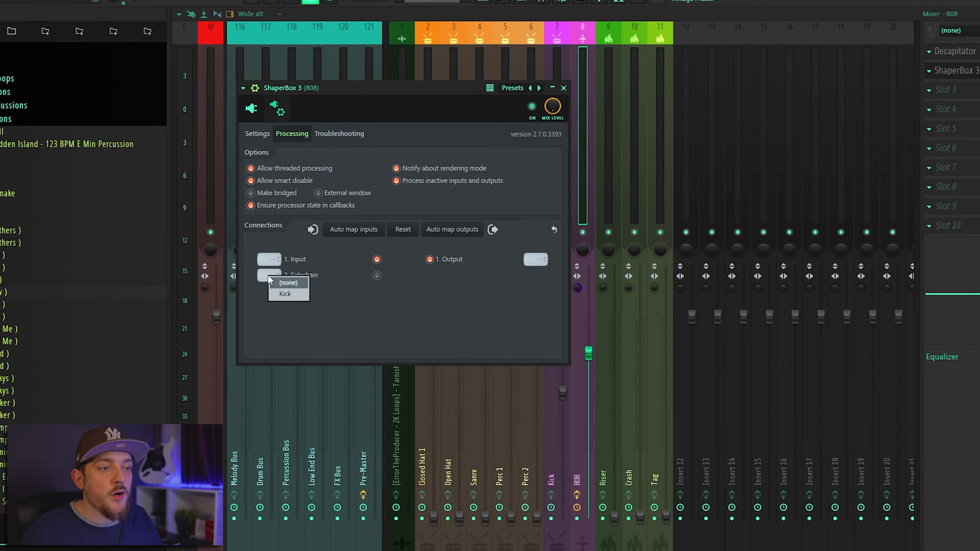
pyautogui.click(285, 294)
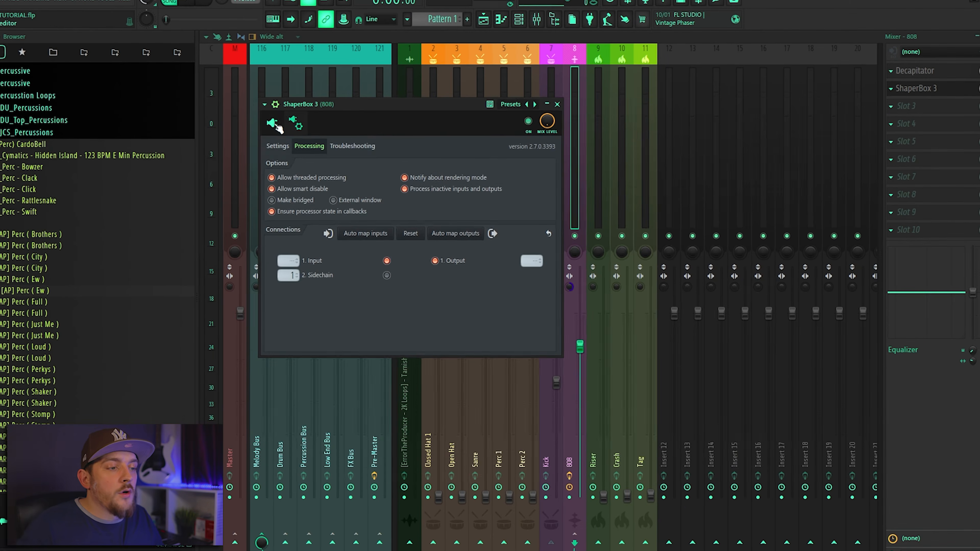
# - Set ShaperBox 3 on the 808 to audio triggering from the external sidechain and draw a short S-curve volume duck at the start
pyautogui.click(255, 113)
pyautogui.click(434, 422)
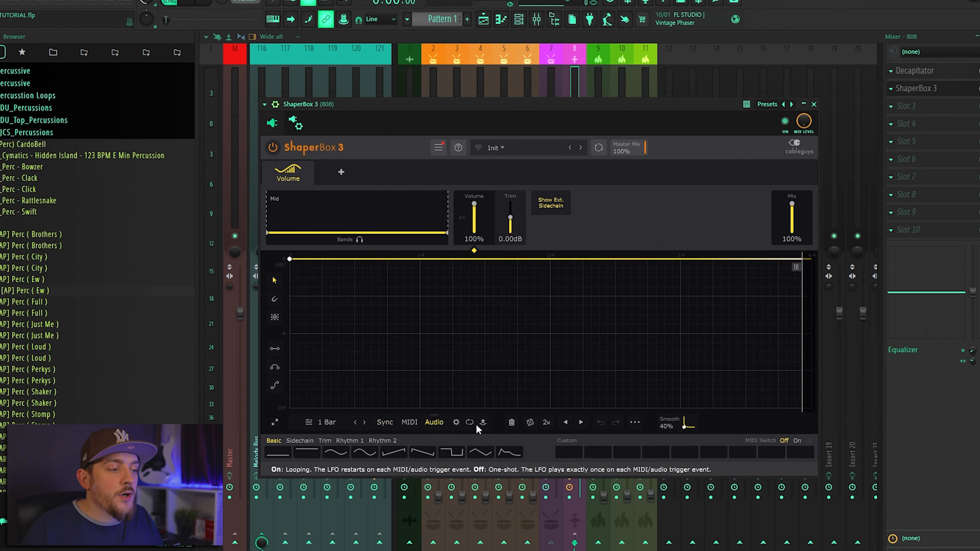
pyautogui.click(483, 422)
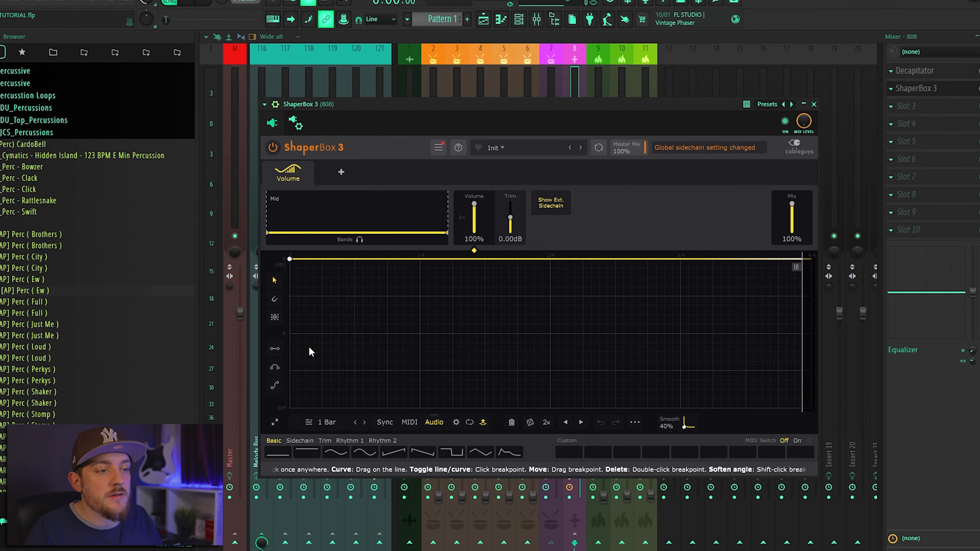
pyautogui.press('space')
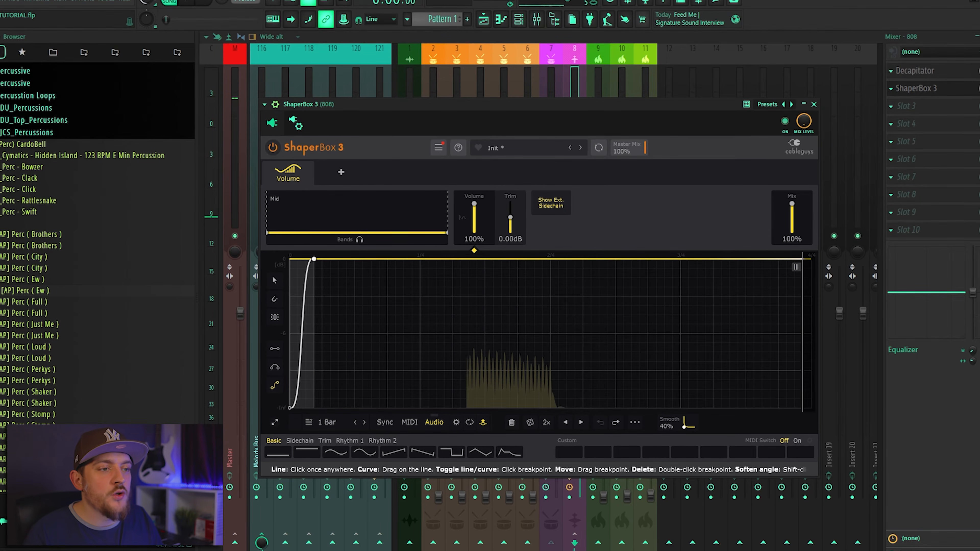
pyautogui.click(289, 409)
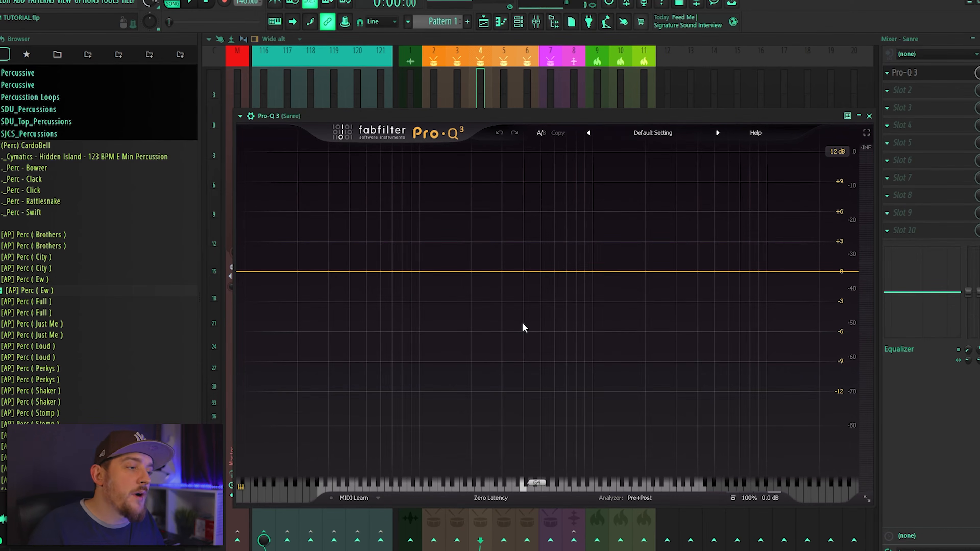
# - Add an EQ band in Pro-Q 3 on the Sanre track and boost it slightly during playback
pyautogui.press('space')
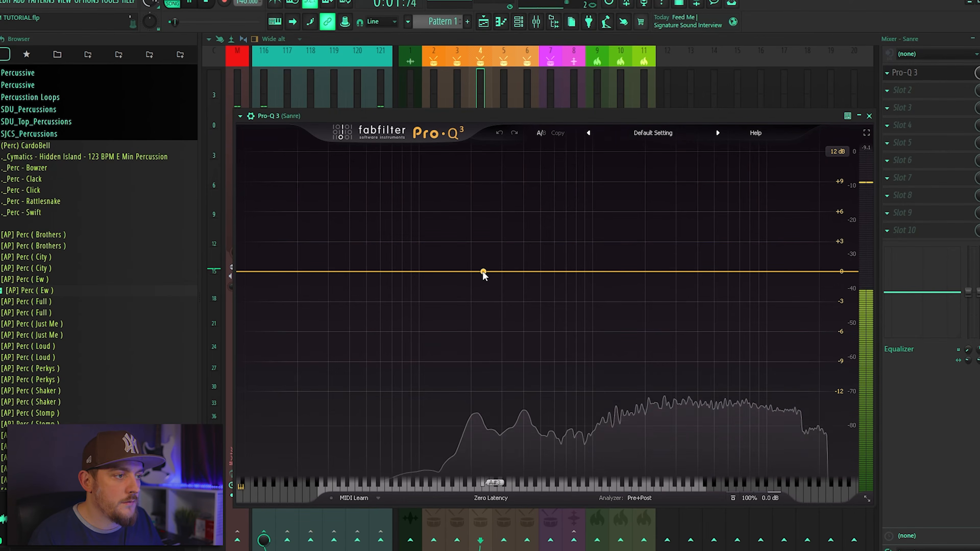
pyautogui.moveTo(483, 272); pyautogui.dragTo(527, 256)
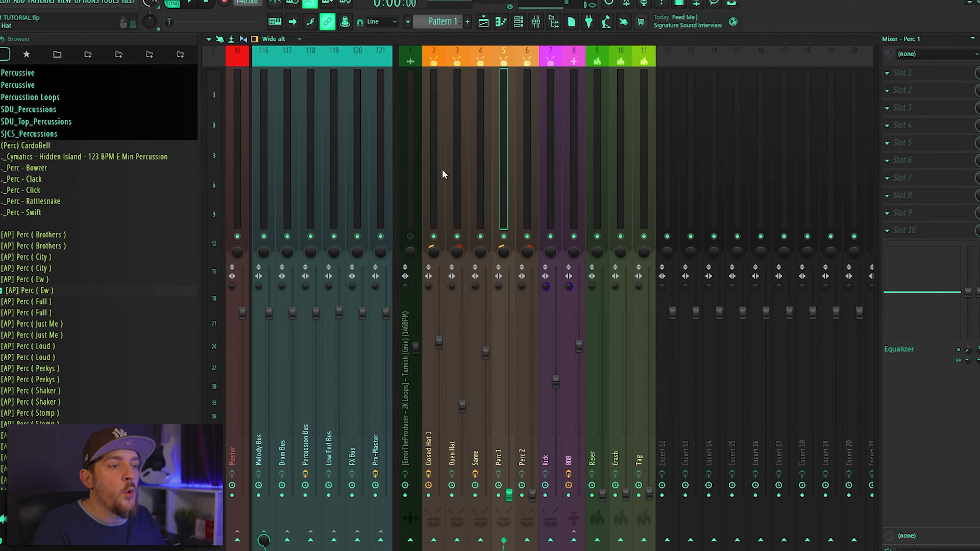
# - Open ValhallaVintageVerb on the Percussion Bus to examine its reverb settings
pyautogui.click(316, 167)
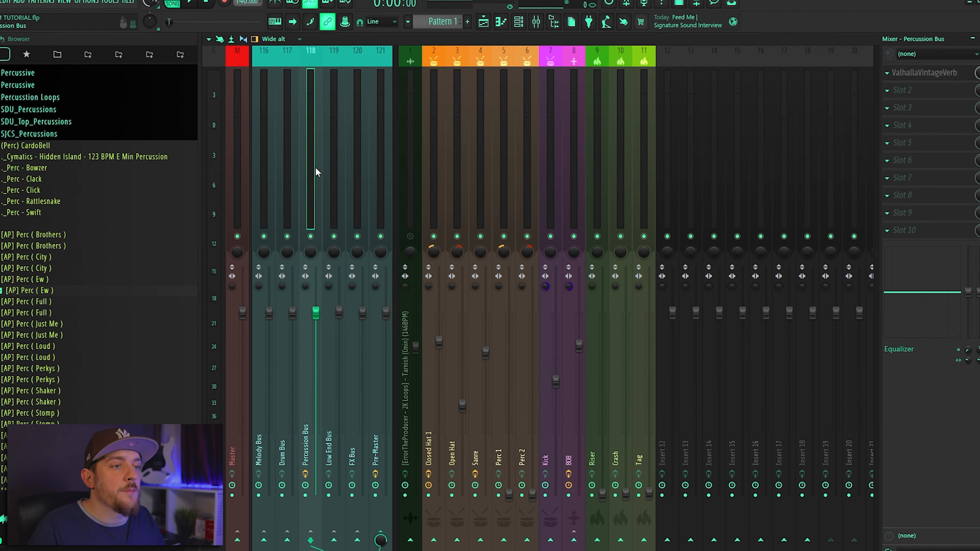
pyautogui.click(952, 79)
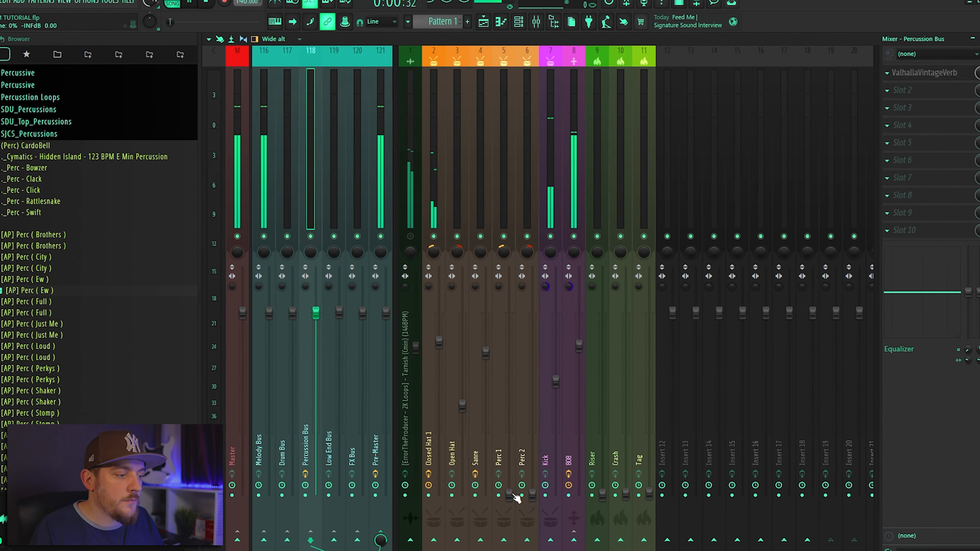
# - Balance the percussion during playback by bringing up the Perc 1 mixer fader and setting Perc 2 to about -10.8 dB
pyautogui.moveTo(509, 494); pyautogui.dragTo(509, 393)
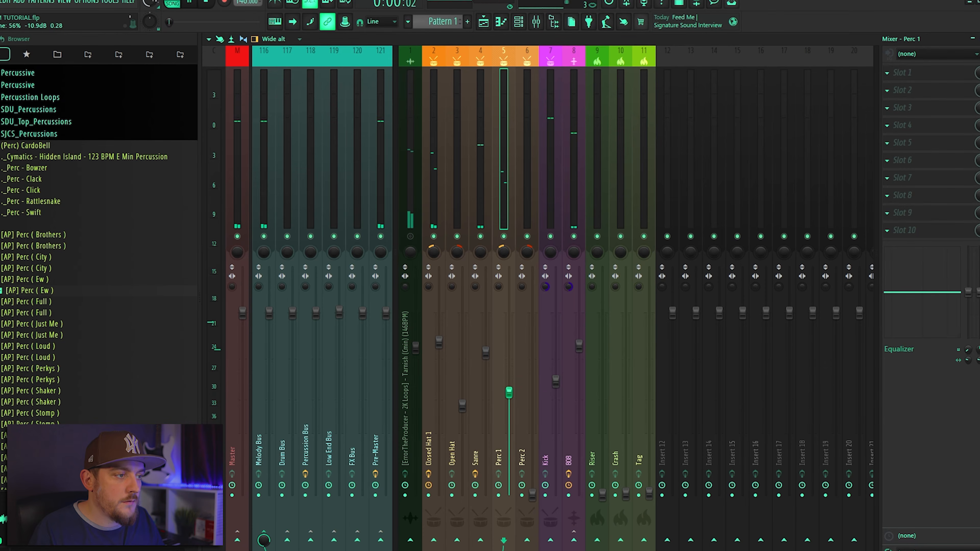
pyautogui.moveTo(532, 494); pyautogui.dragTo(532, 362)
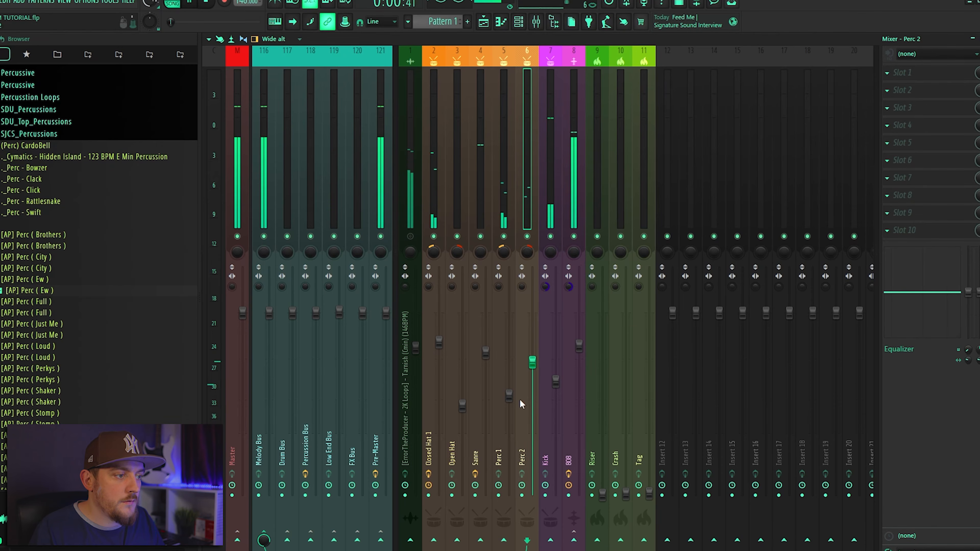
pyautogui.moveTo(509, 394); pyautogui.dragTo(509, 414)
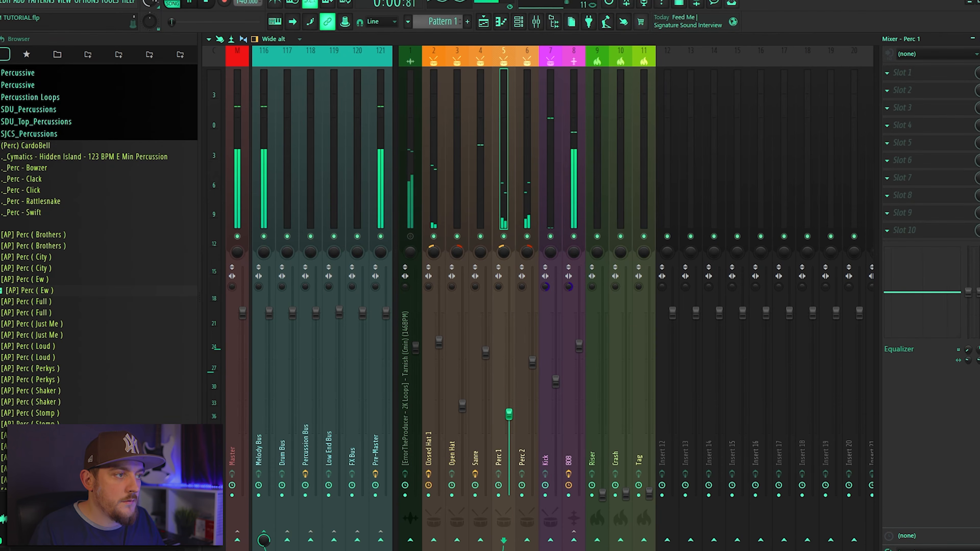
pyautogui.moveTo(532, 361); pyautogui.dragTo(532, 385)
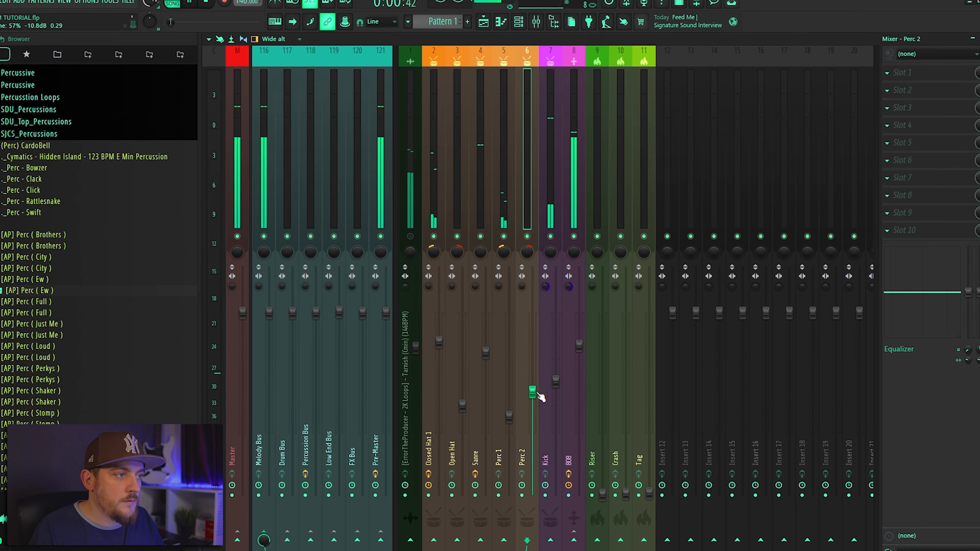